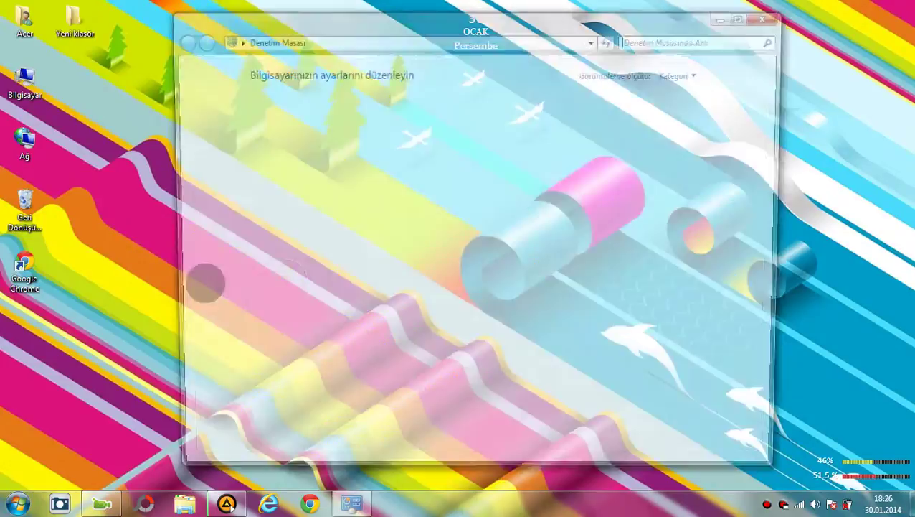
Set the folder options to show hidden files, folders and drives, apply the setting, and close the Control Panel.
click(597, 161)
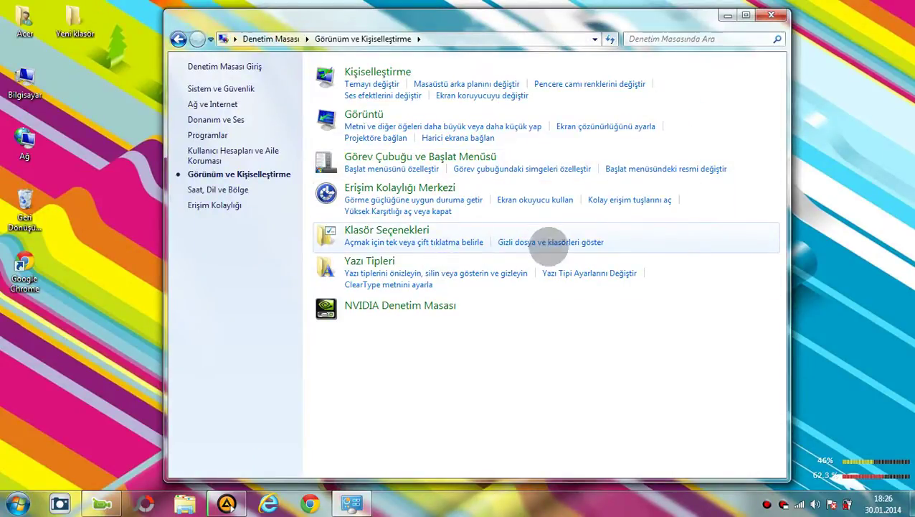
click(549, 242)
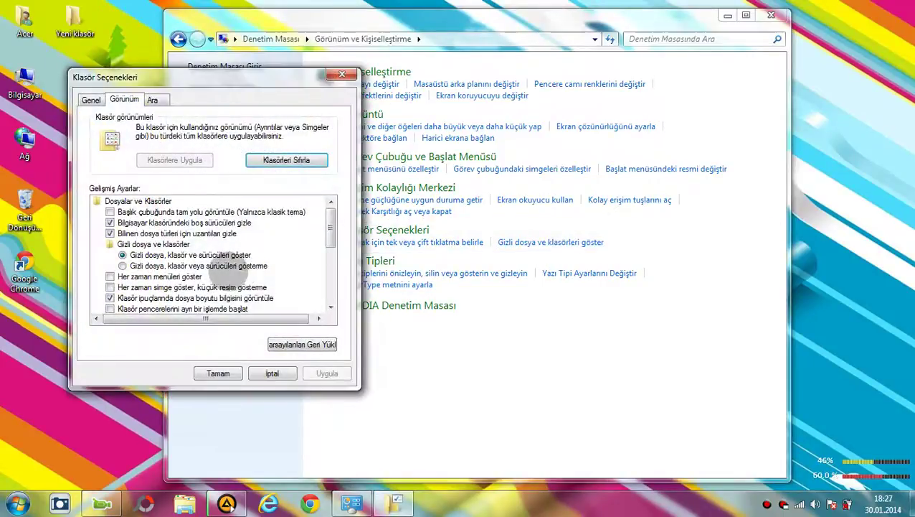
click(228, 255)
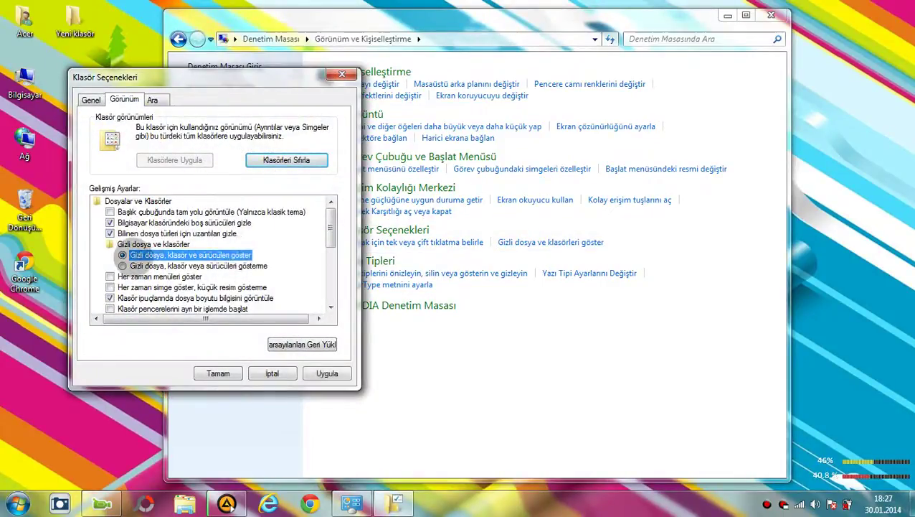
click(327, 373)
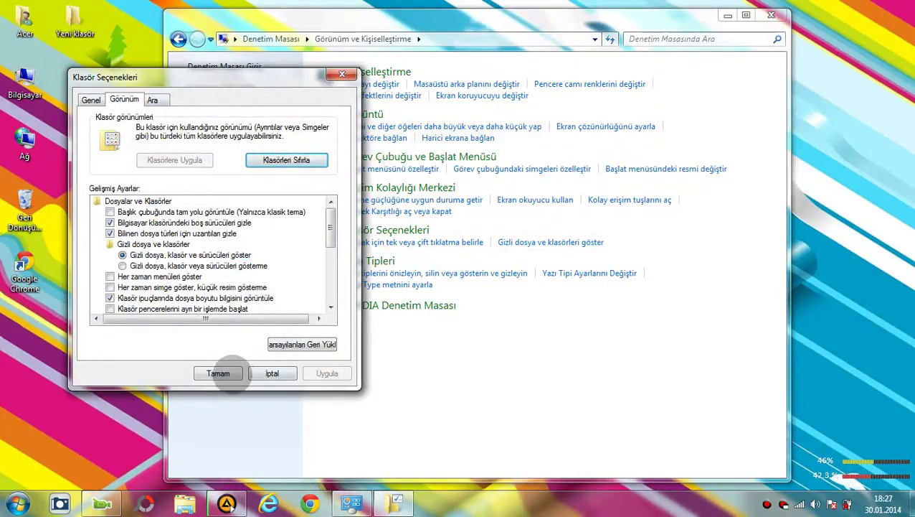
click(218, 373)
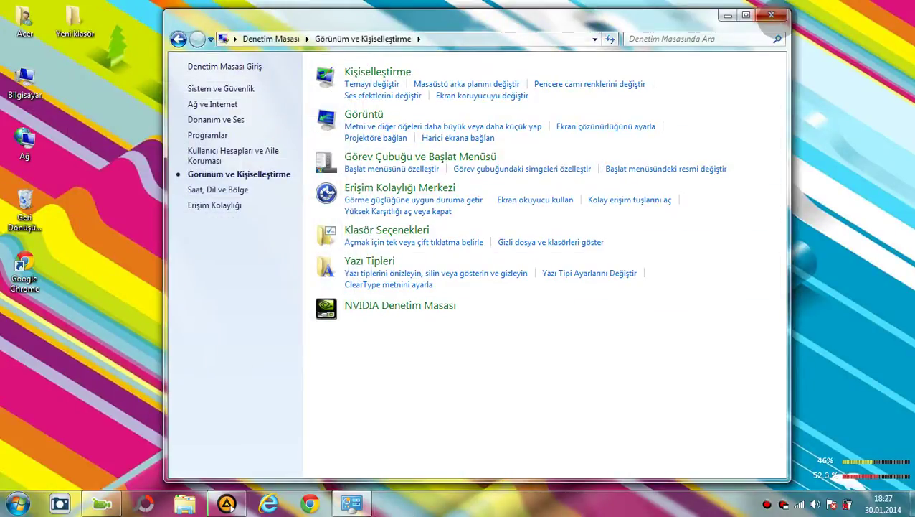
click(772, 16)
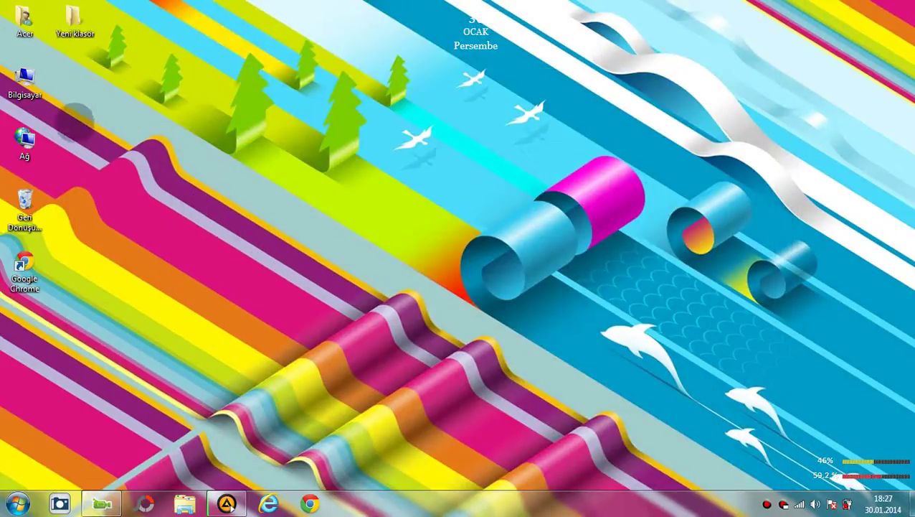
Open the AppData\Local\Temp folder inside the user's profile folder.
double_click(25, 28)
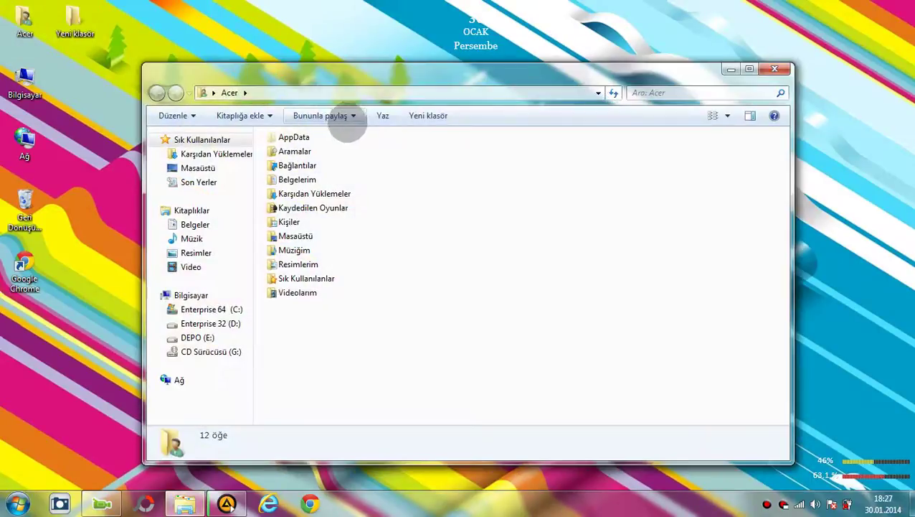
drag(405, 81, 388, 41)
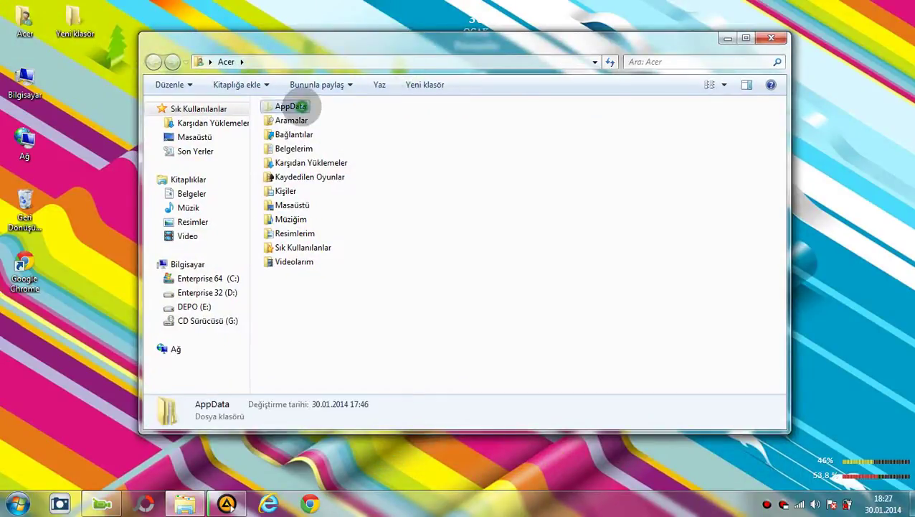
double_click(297, 106)
double_click(286, 123)
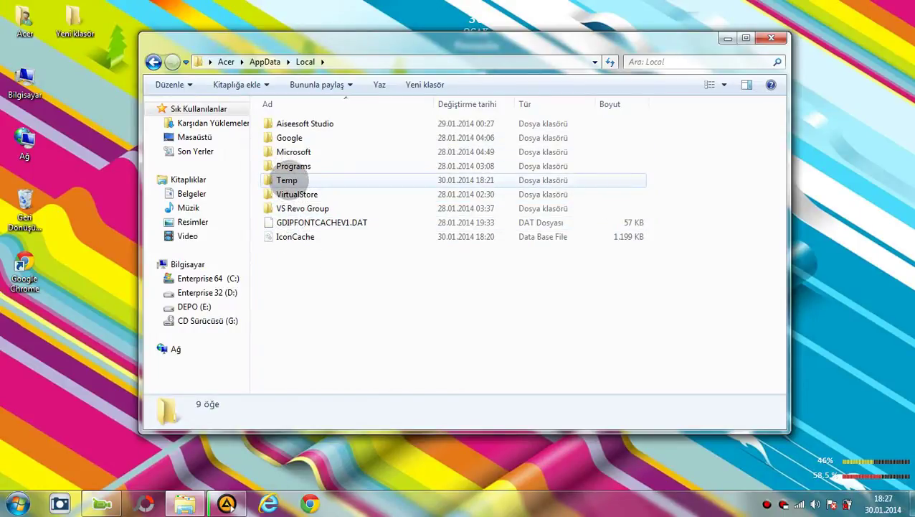
click(287, 180)
double_click(287, 180)
Delete all items in the Temp folder to the Recycle Bin, skipping the file that is in use.
click(292, 138)
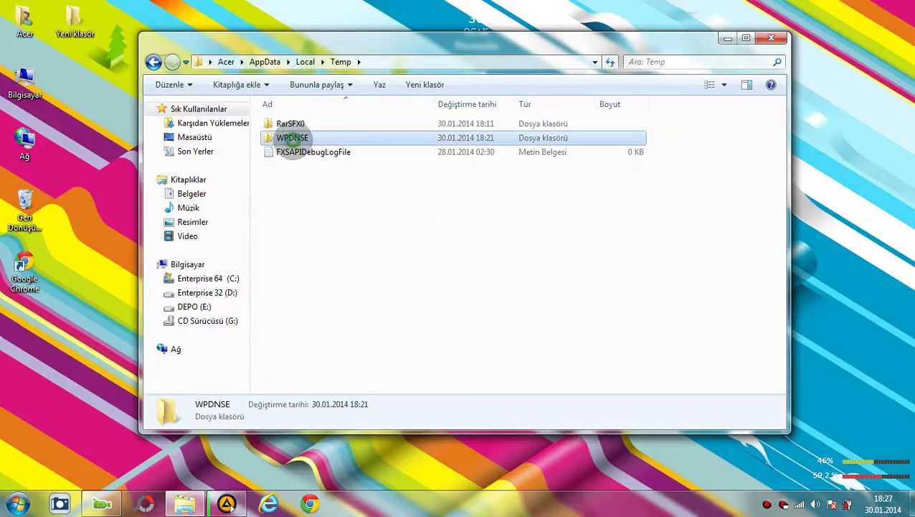
key(ctrl+a)
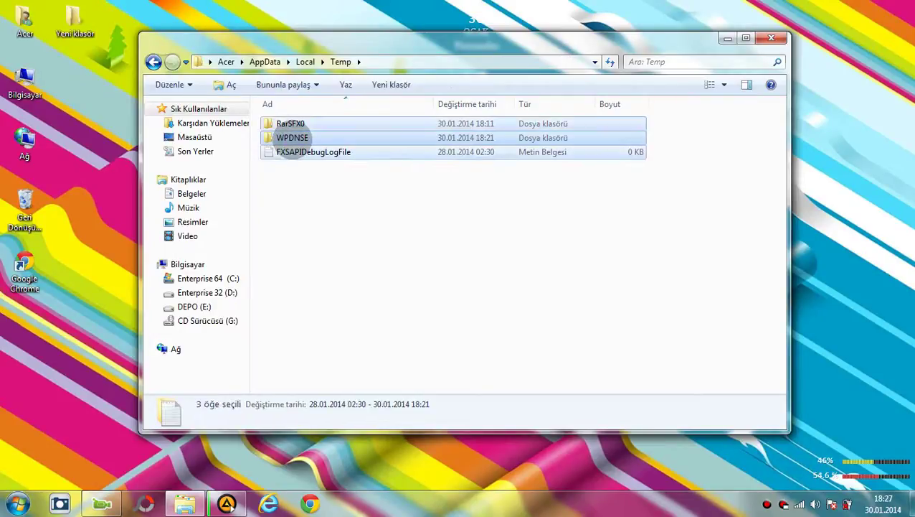
right_click(323, 142)
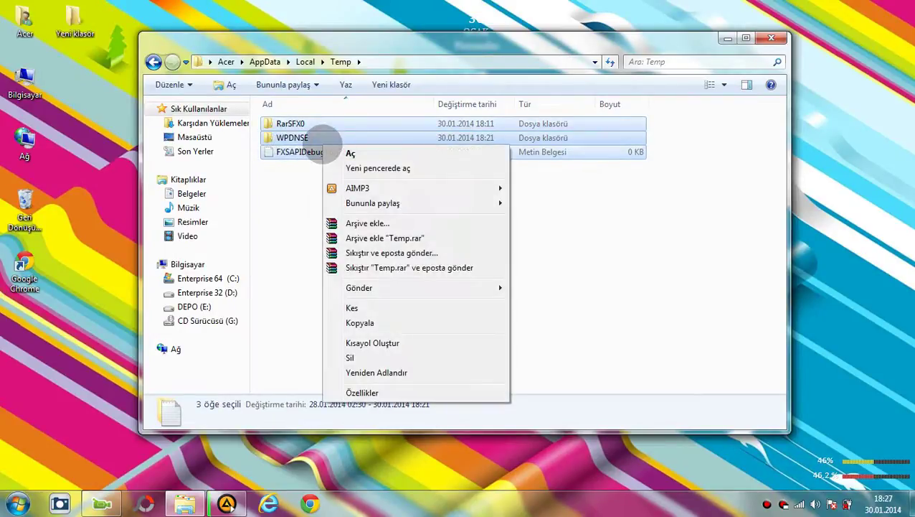
click(347, 355)
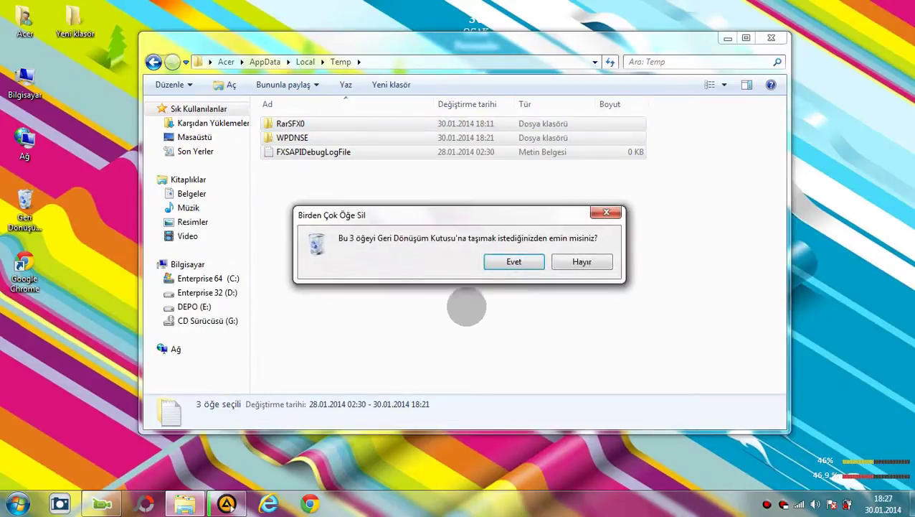
click(515, 262)
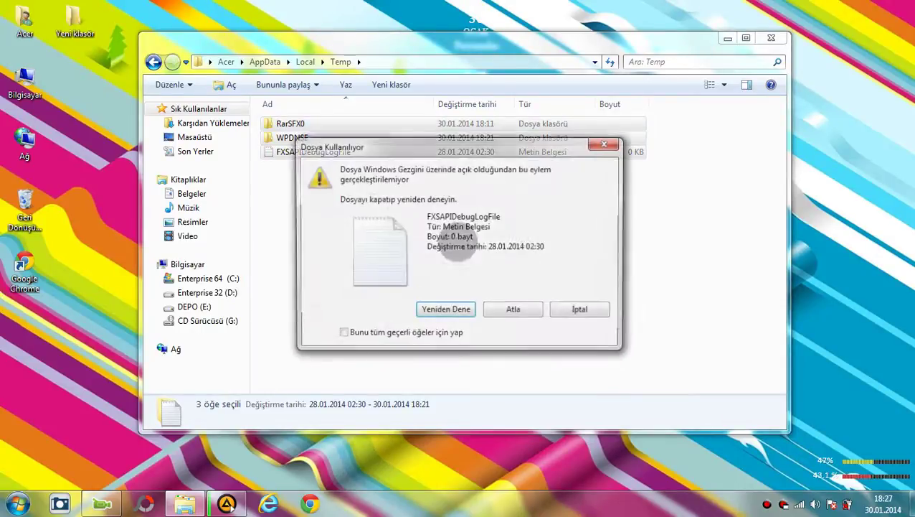
click(514, 310)
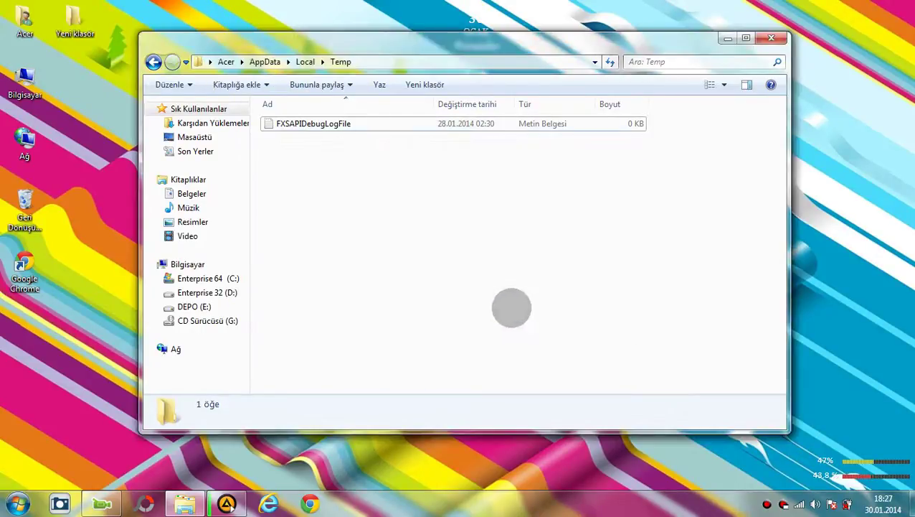
Check the contents of the LocalLow and Roaming folders in AppData and close the window.
click(153, 61)
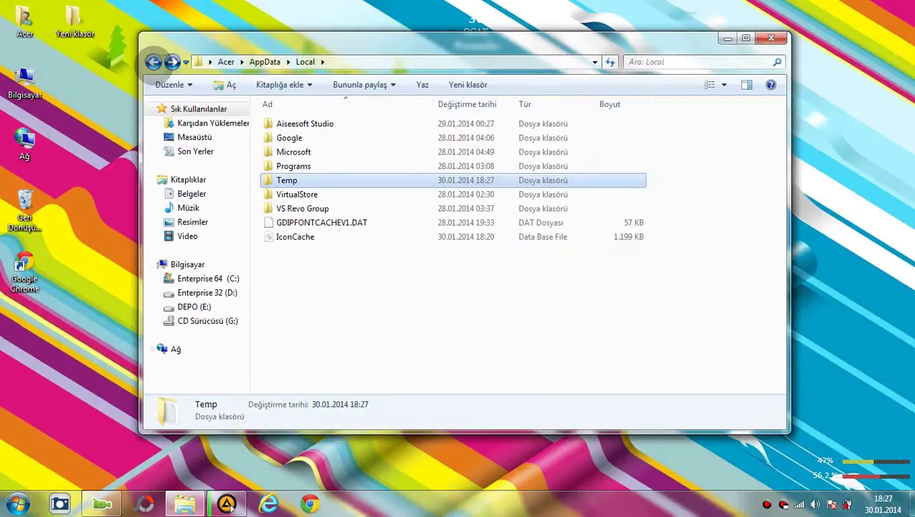
click(152, 61)
double_click(291, 137)
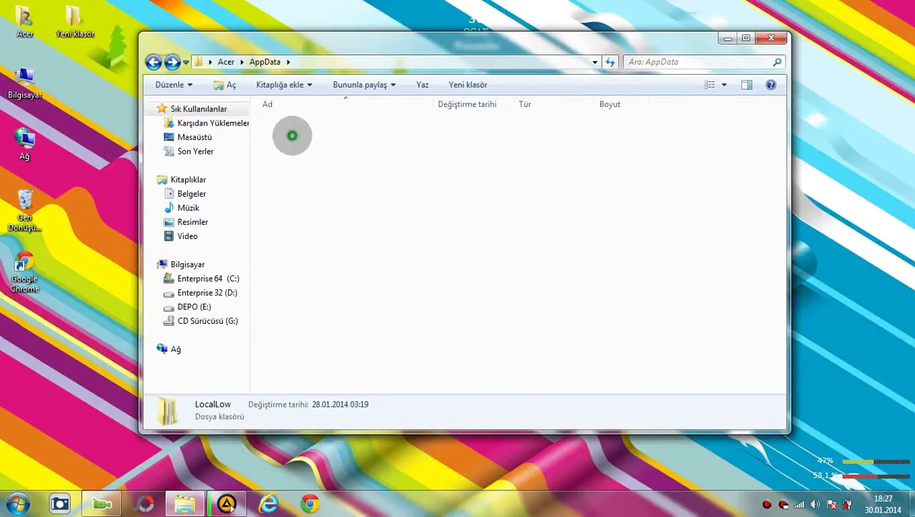
click(153, 62)
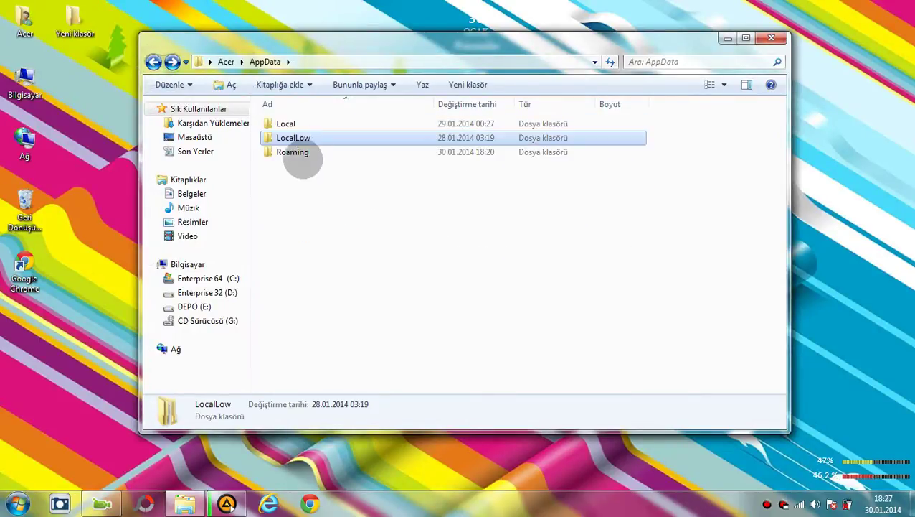
click(296, 155)
double_click(294, 154)
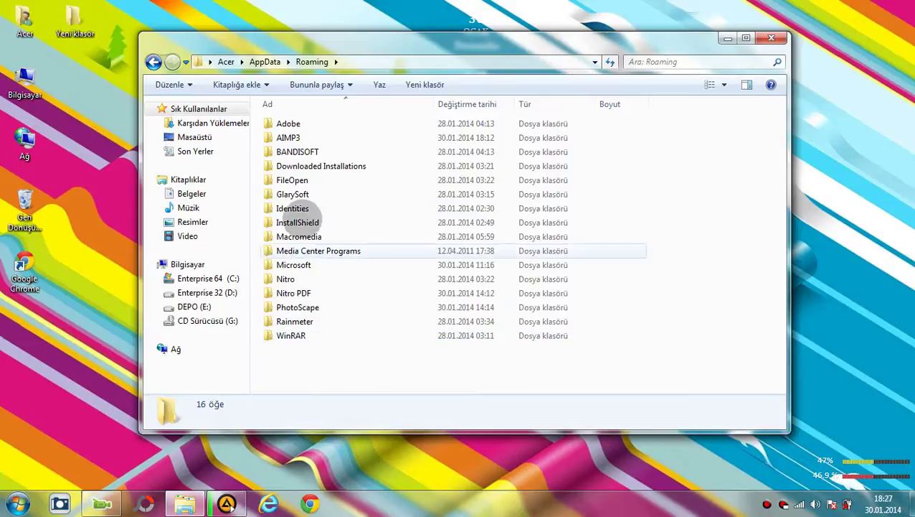
click(153, 62)
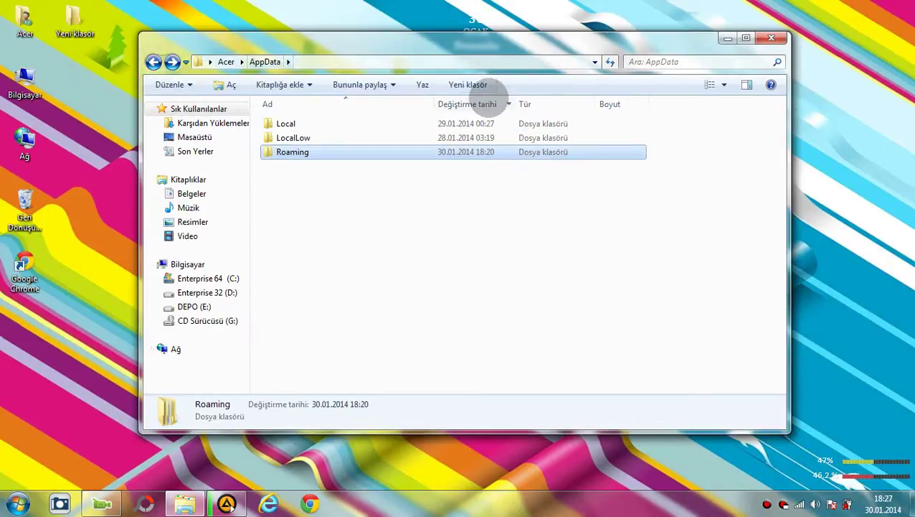
click(770, 37)
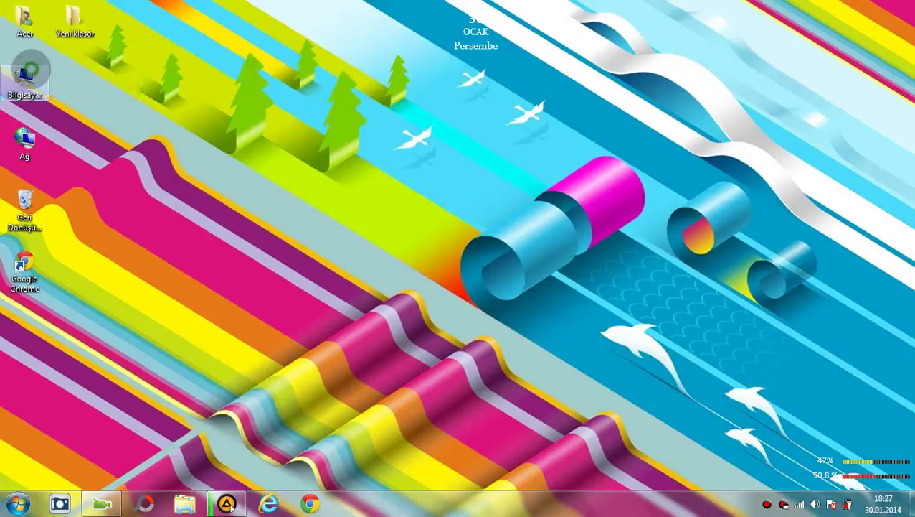
Open the C: drive from the desktop and check the contents of its ProgramData folder.
double_click(29, 69)
click(366, 131)
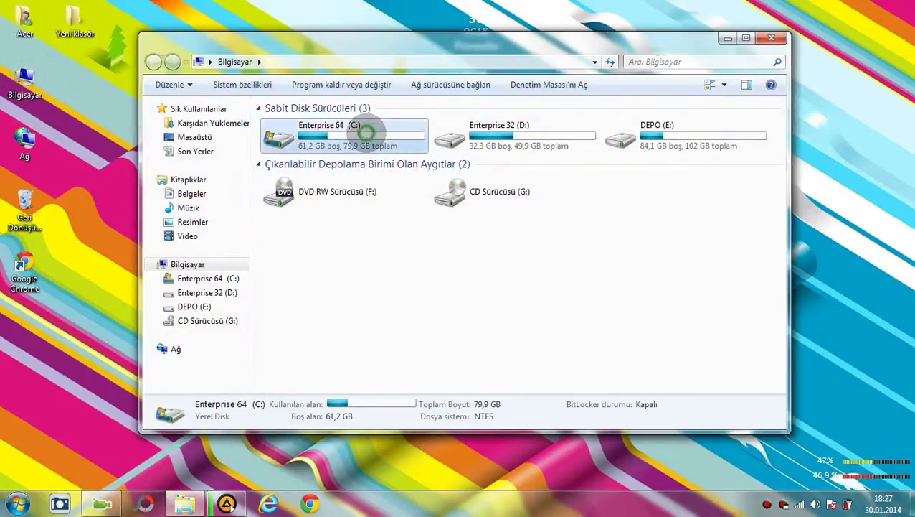
double_click(366, 131)
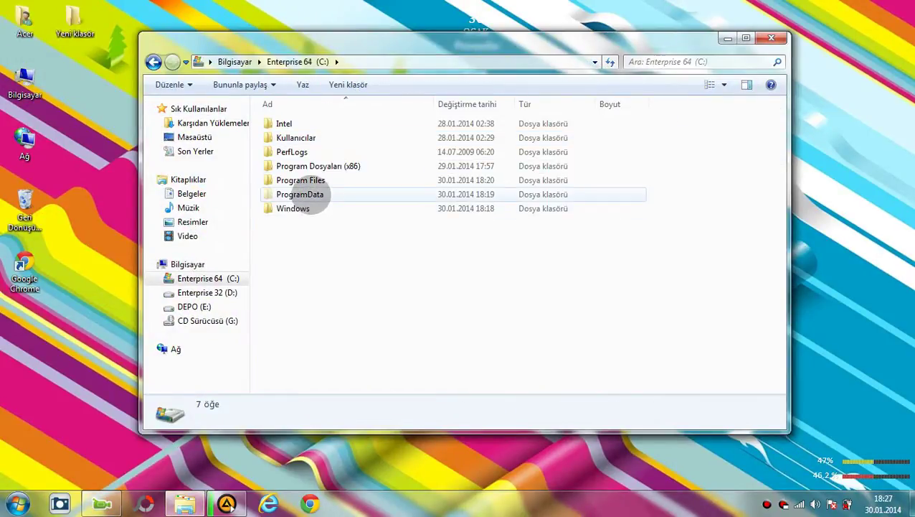
double_click(310, 194)
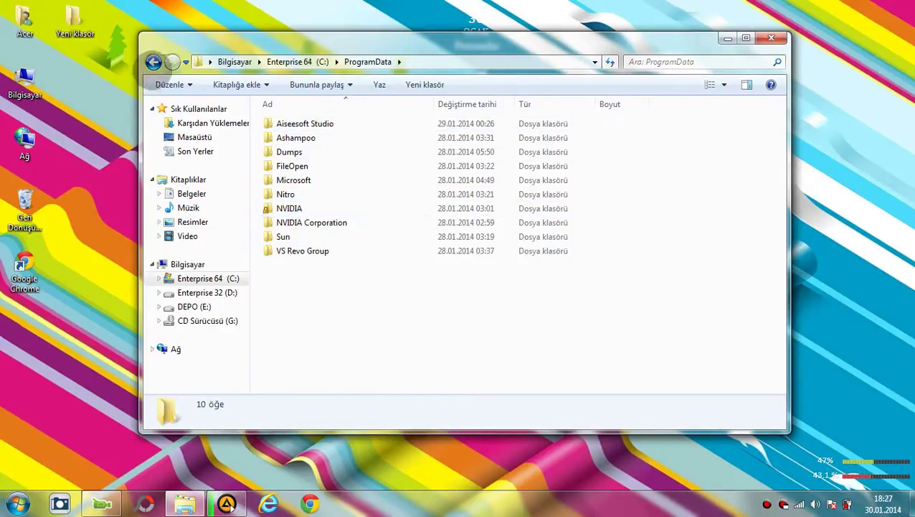
click(152, 62)
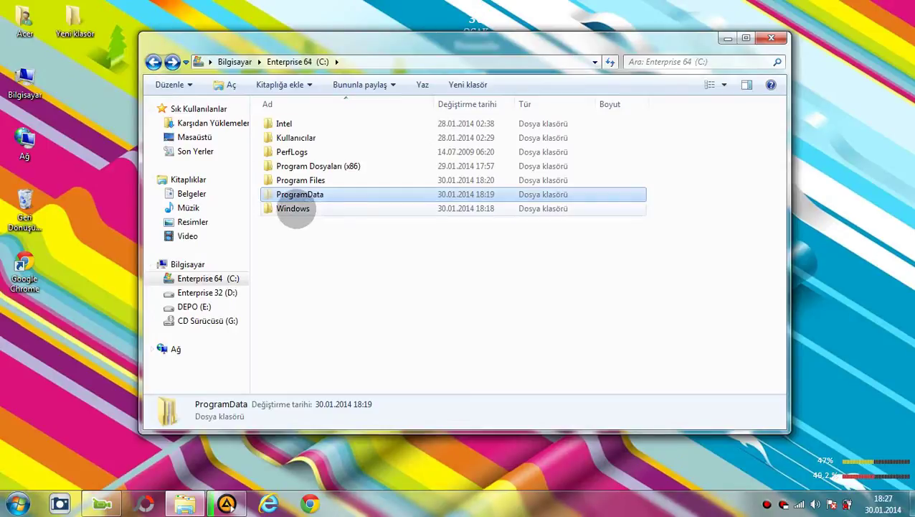
Open the Prefetch folder inside the Windows folder on the C: drive.
click(295, 208)
double_click(295, 208)
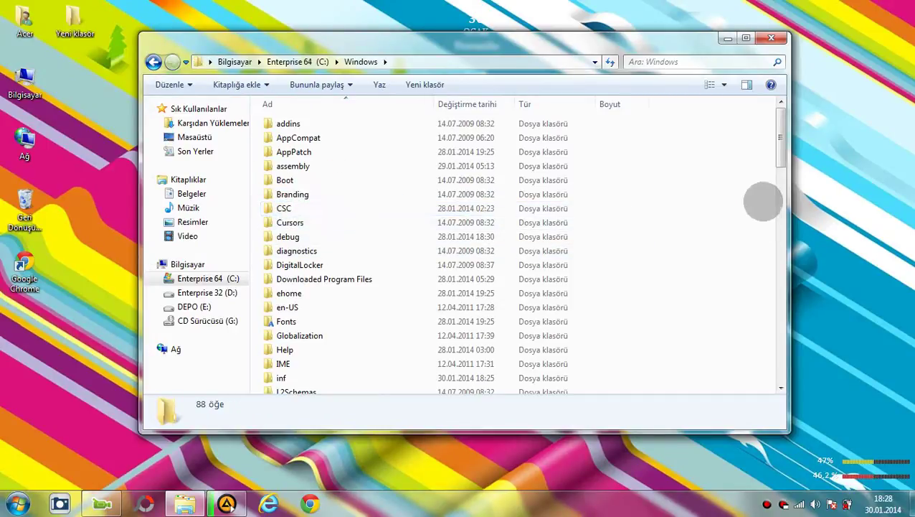
drag(780, 141, 780, 205)
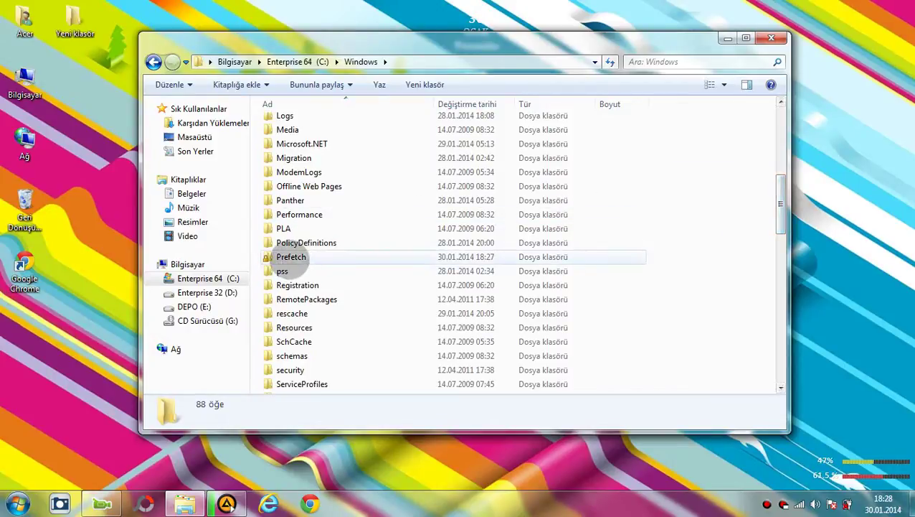
double_click(292, 258)
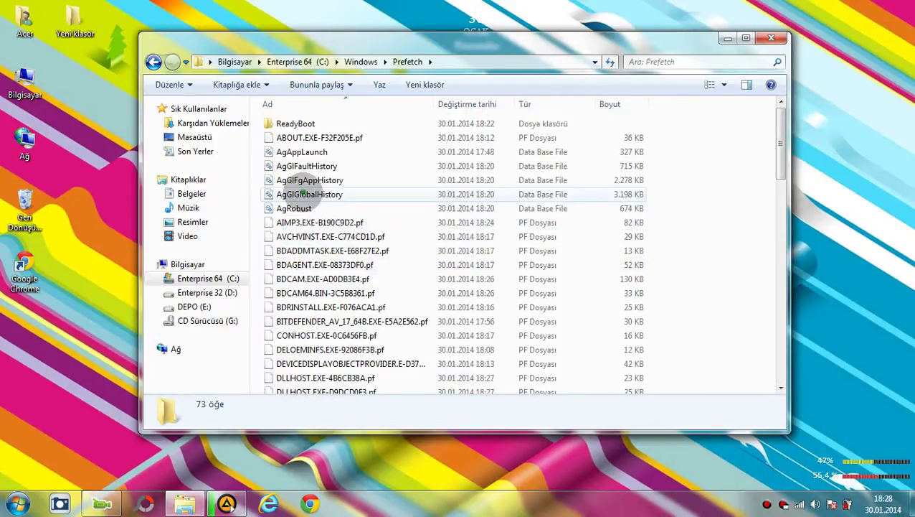
Delete all items in the Prefetch folder to the Recycle Bin.
click(300, 192)
key(ctrl+a)
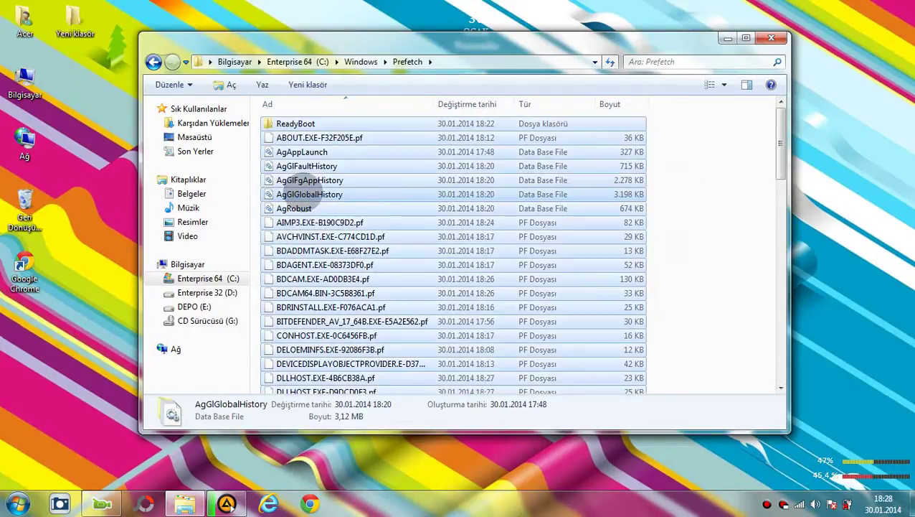
right_click(303, 193)
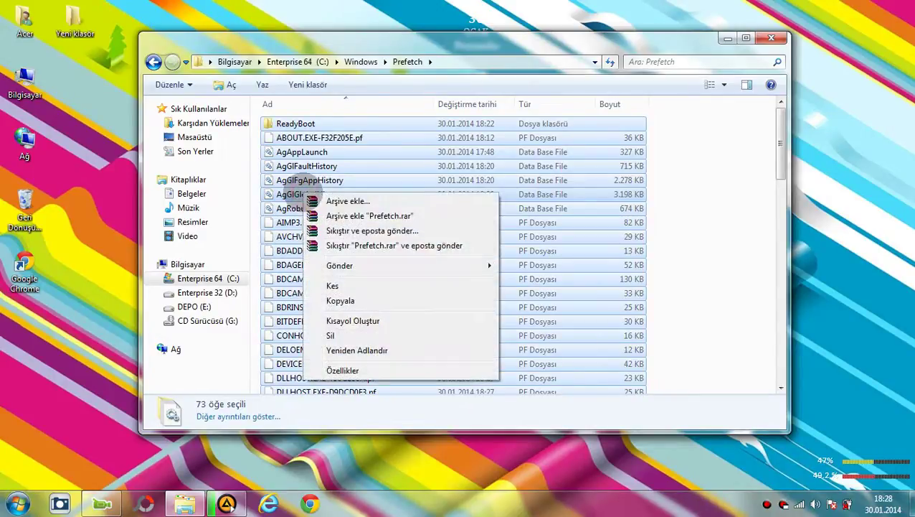
click(335, 336)
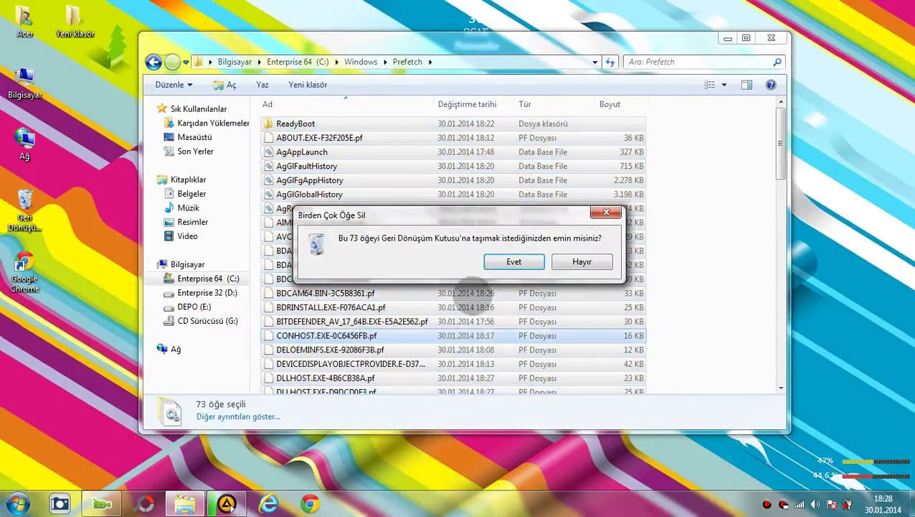
click(507, 260)
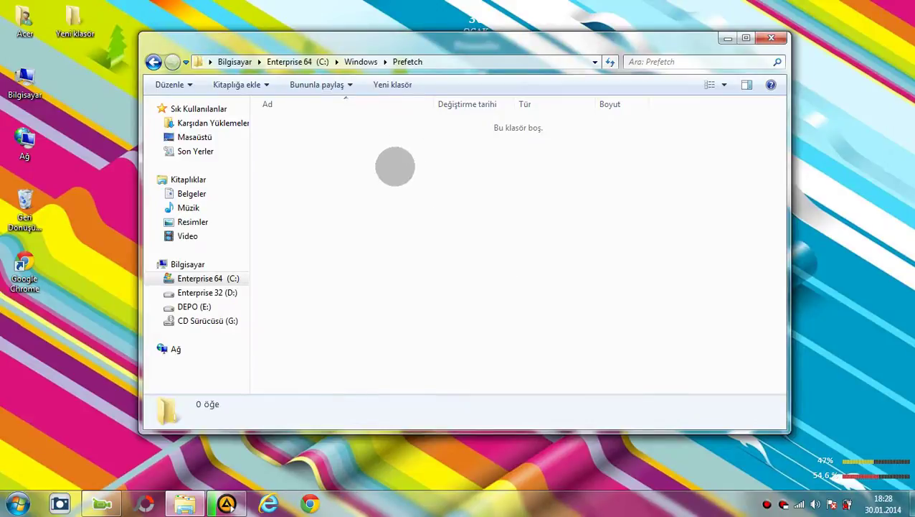
Leave the Prefetch folder, close the window and refresh the desktop.
click(153, 62)
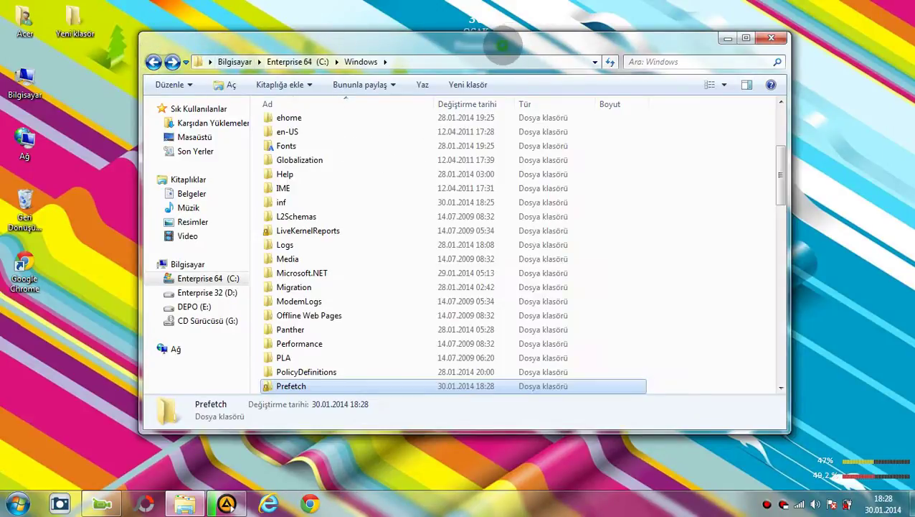
click(771, 37)
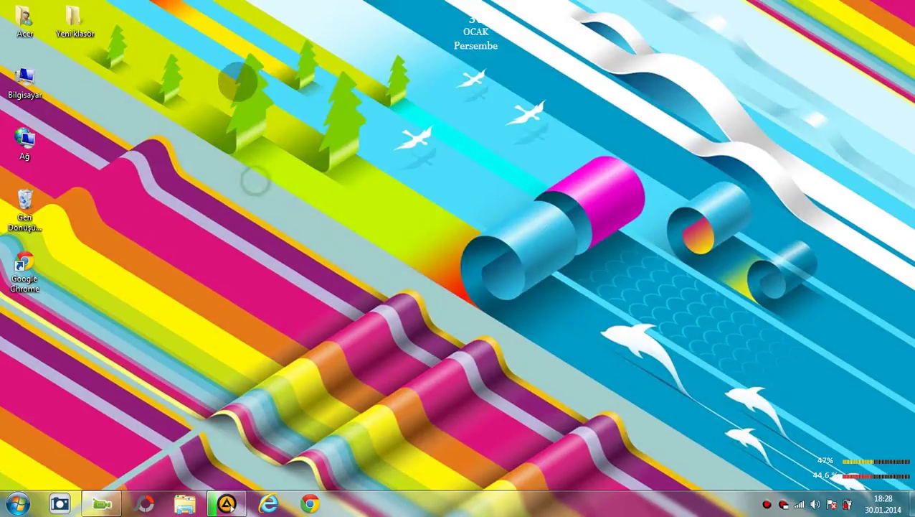
right_click(238, 83)
click(273, 120)
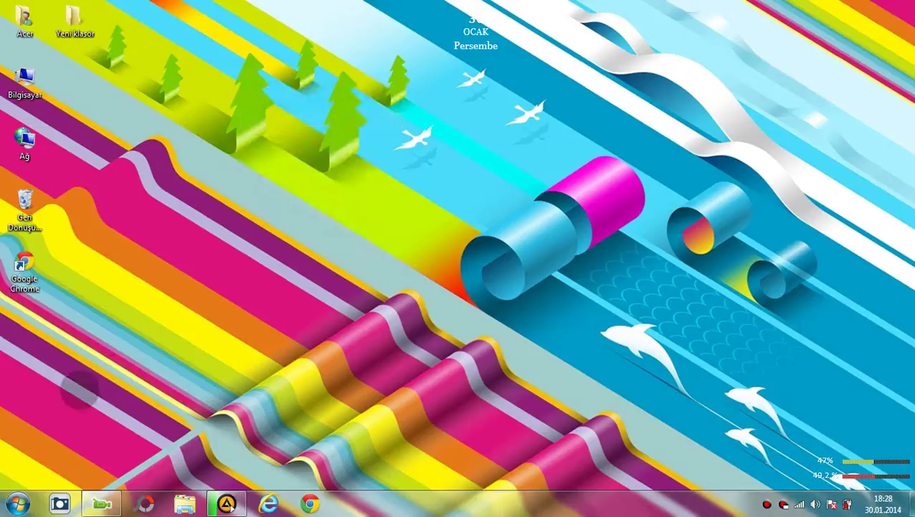
Open Revo Uninstaller Pro and display its list of automatically starting programs (Otomatik Başlatma Yöneticisi).
click(18, 502)
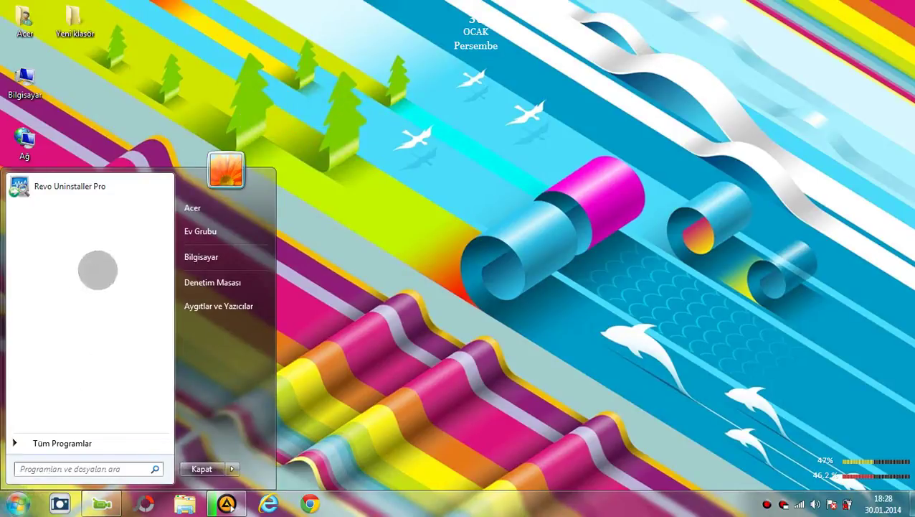
click(72, 187)
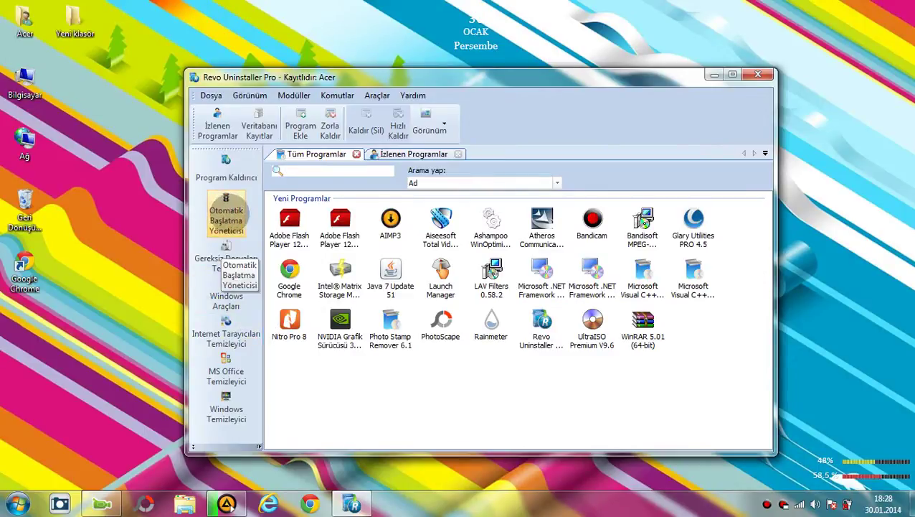
click(219, 214)
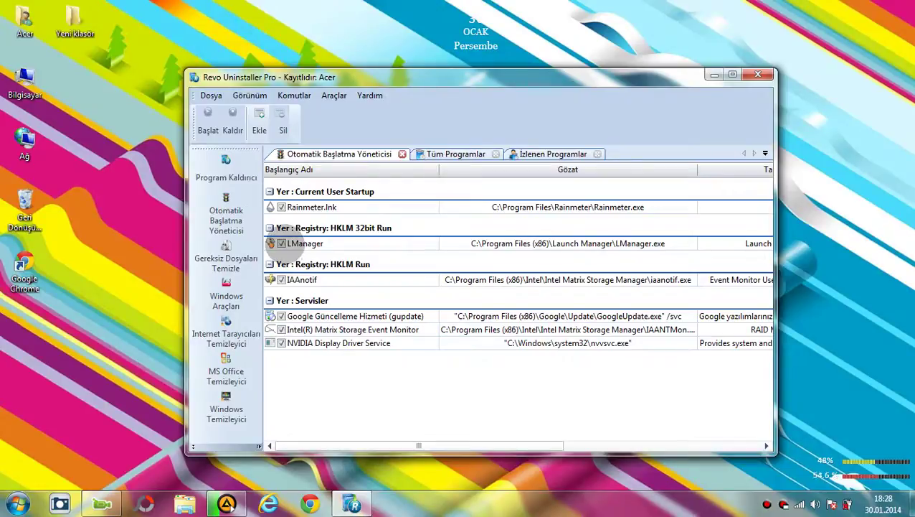
Disable the automatic startup of LManager and enable it again.
click(281, 243)
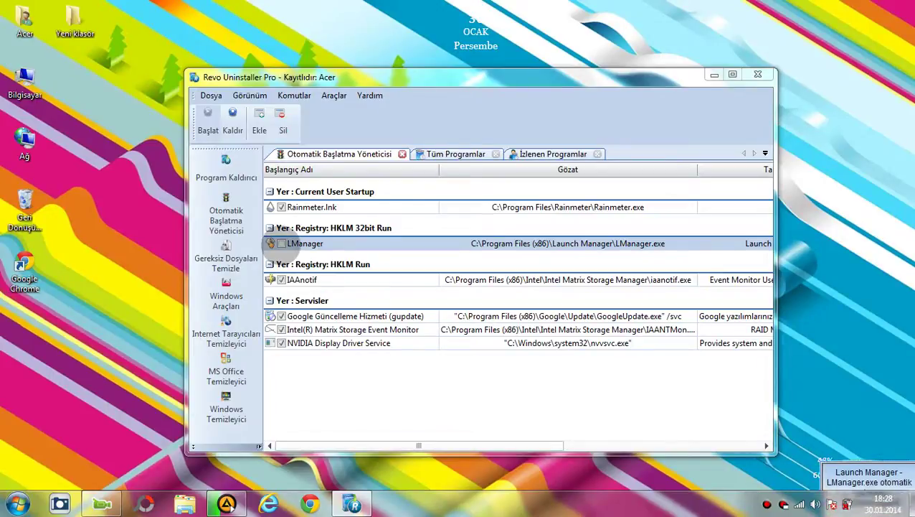
click(272, 243)
click(281, 244)
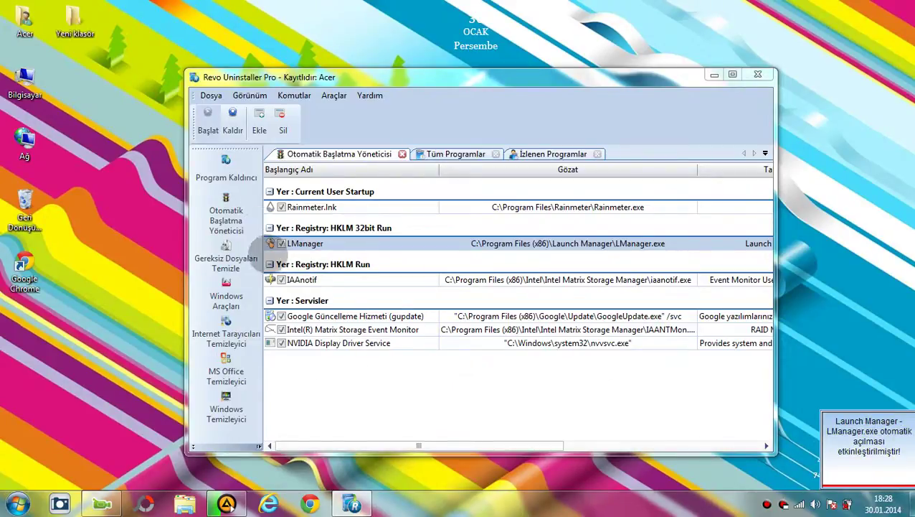
Scan the Enterprise 64 (C:) drive for junk files and delete the files found.
click(227, 253)
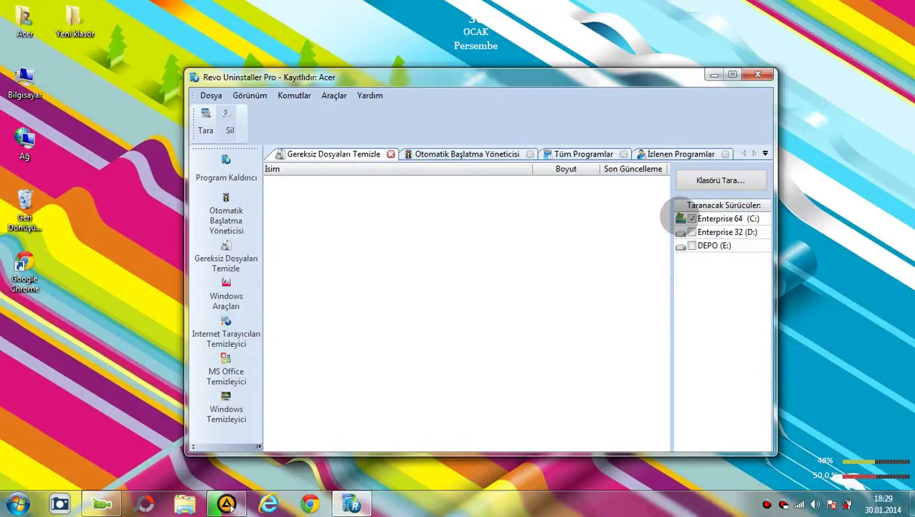
click(678, 218)
click(204, 122)
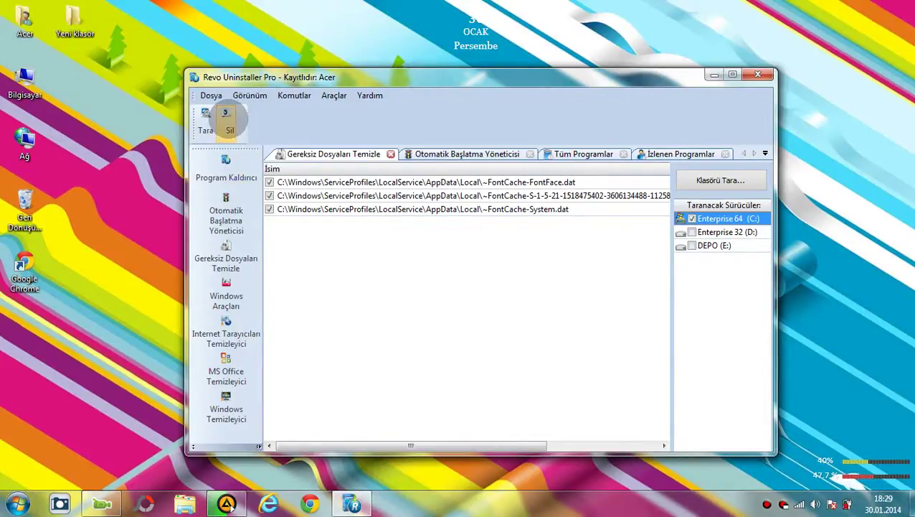
click(228, 122)
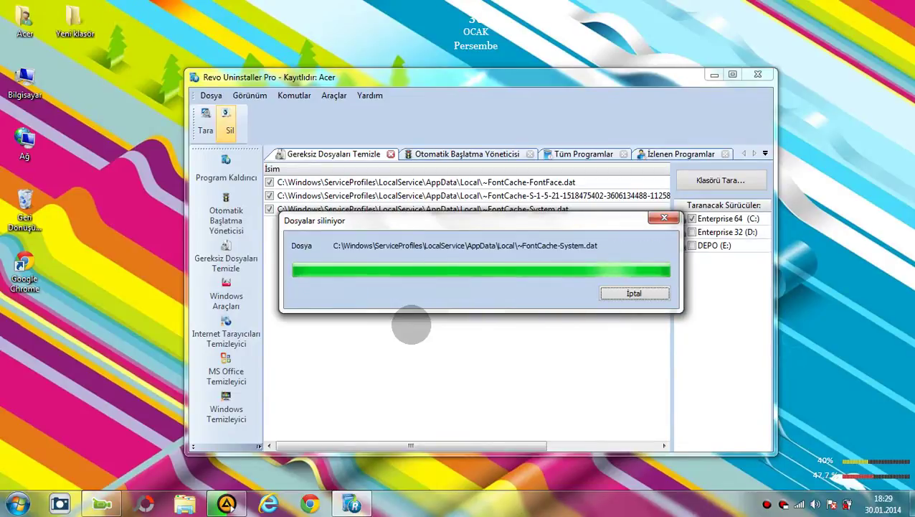
click(580, 299)
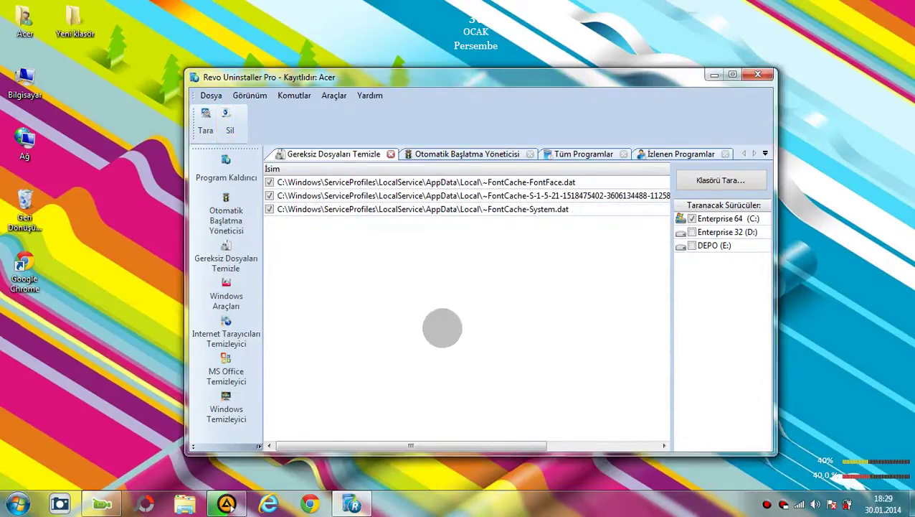
Clear all selected Windows history records and traces with the Windows cleaner (Windows Temizleyici).
click(227, 411)
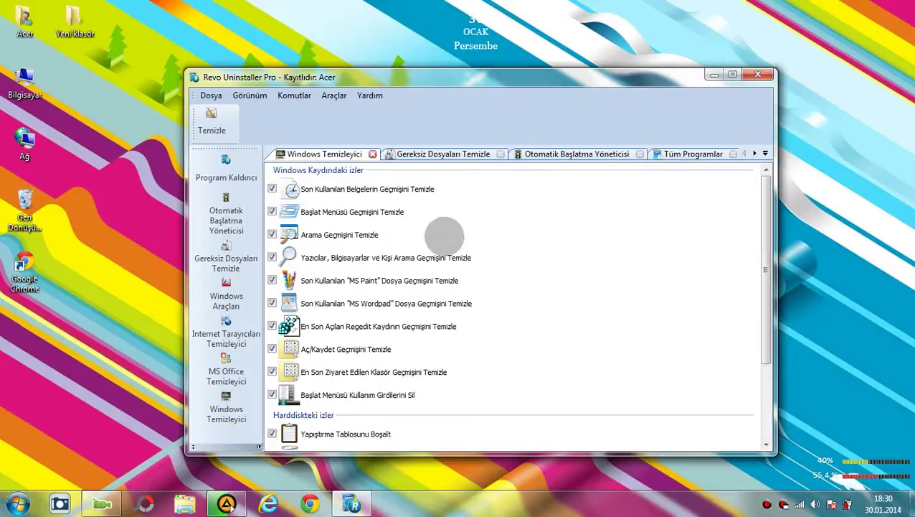
click(212, 120)
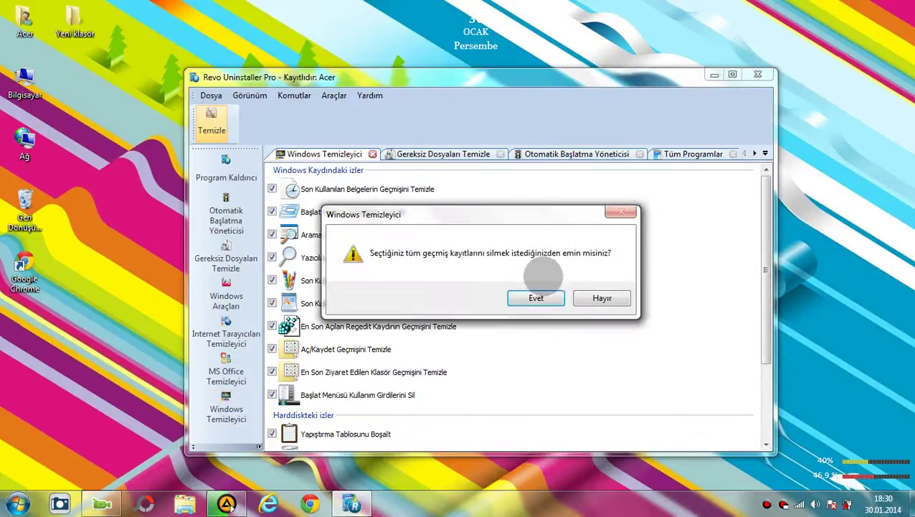
click(535, 297)
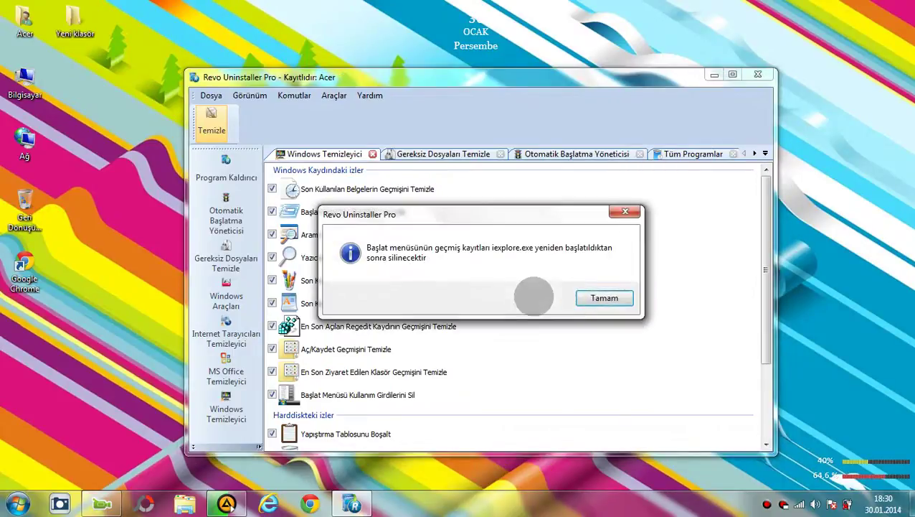
click(603, 298)
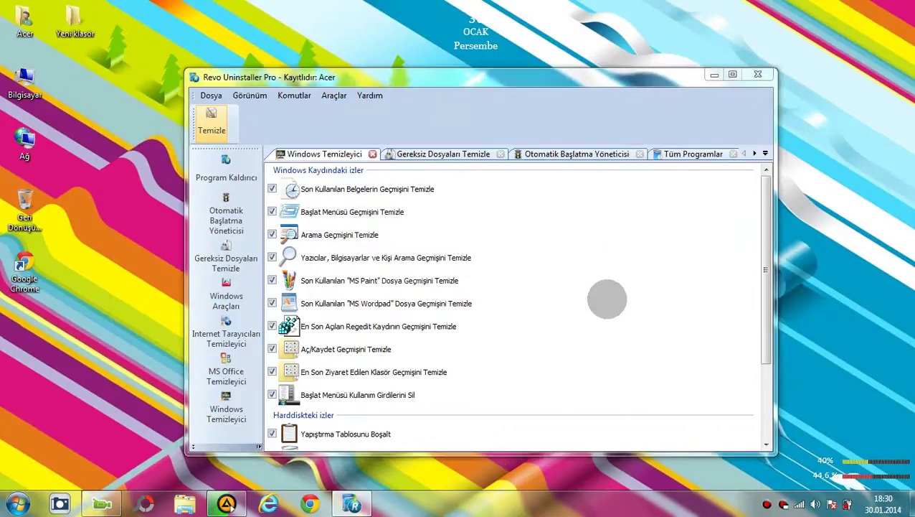
click(573, 298)
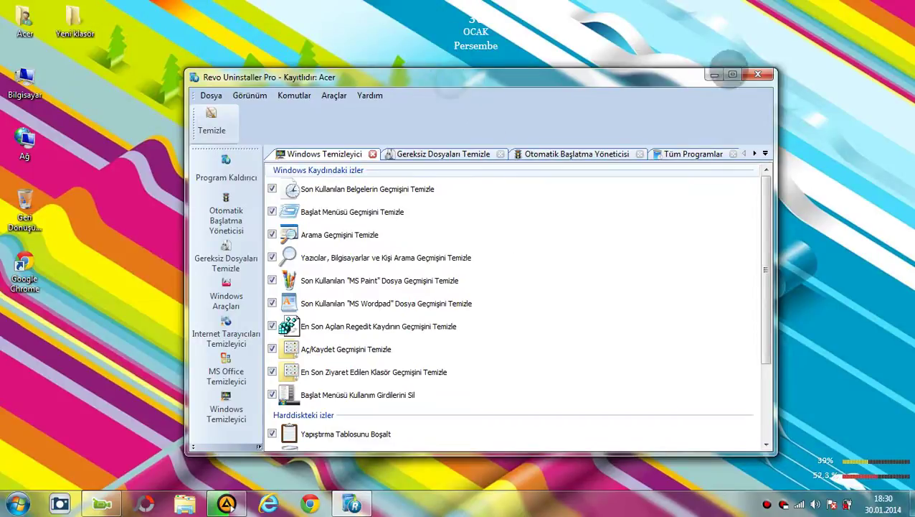
Close Revo Uninstaller Pro and refresh the desktop.
click(758, 74)
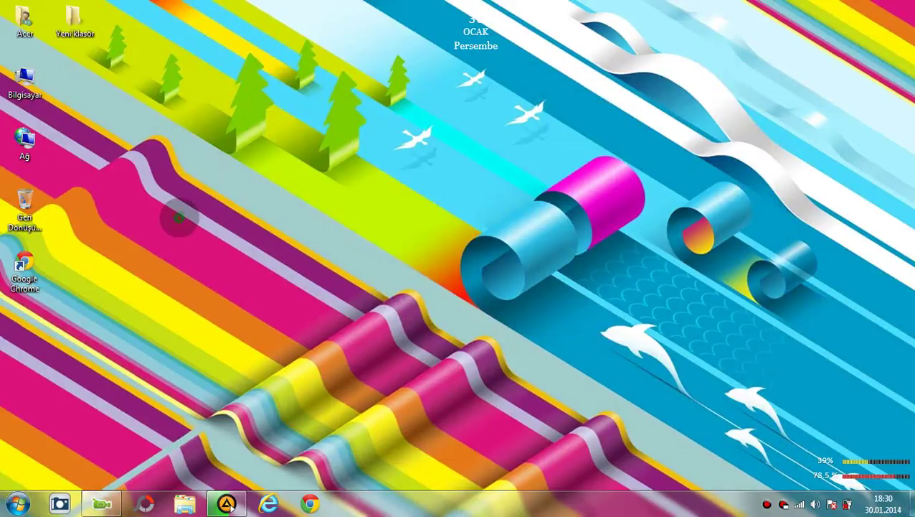
right_click(114, 63)
click(147, 101)
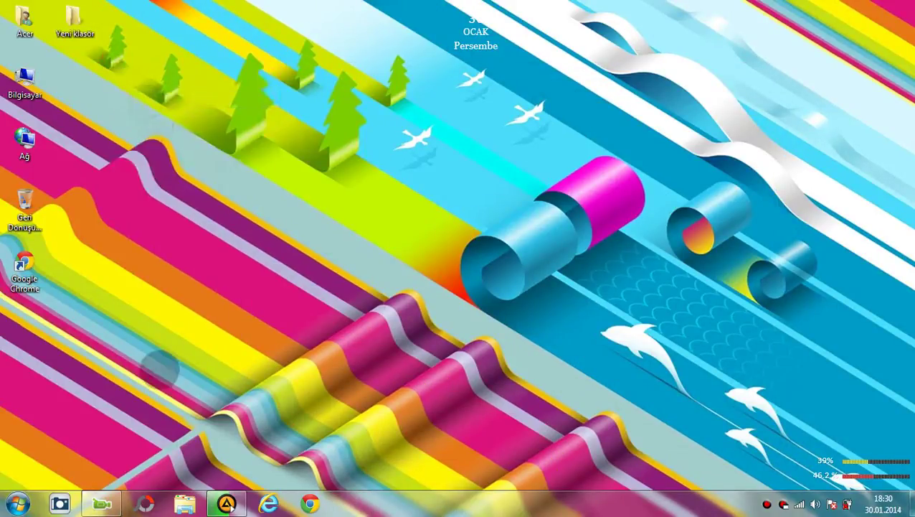
Scan the system with Ashampoo WinOptimizer, fix all problems found and close the program.
click(18, 500)
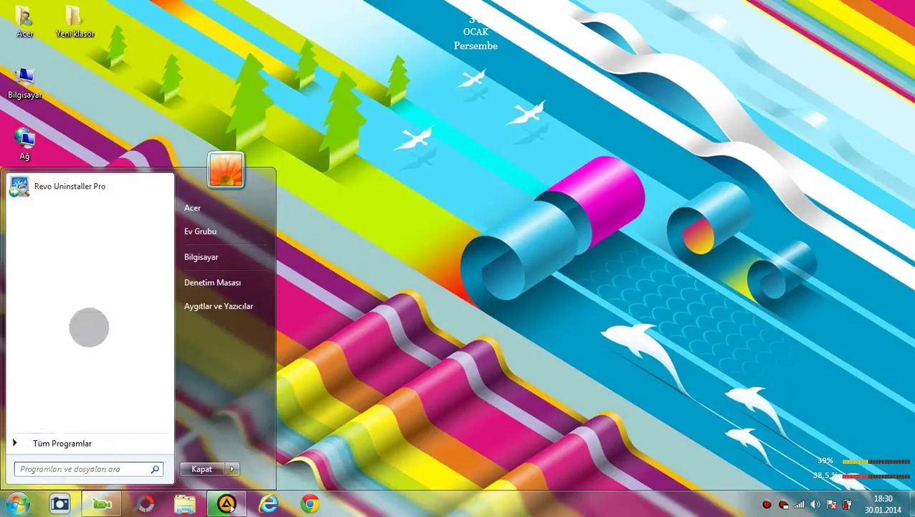
click(81, 444)
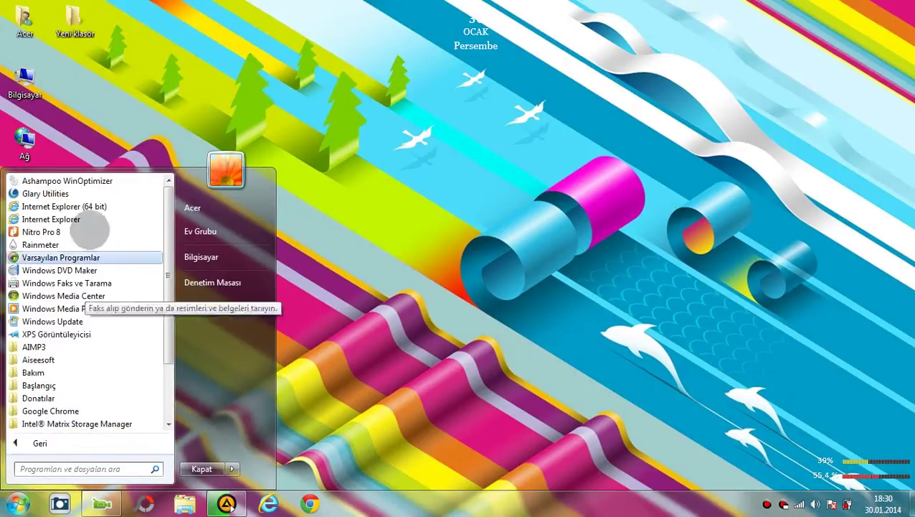
click(97, 180)
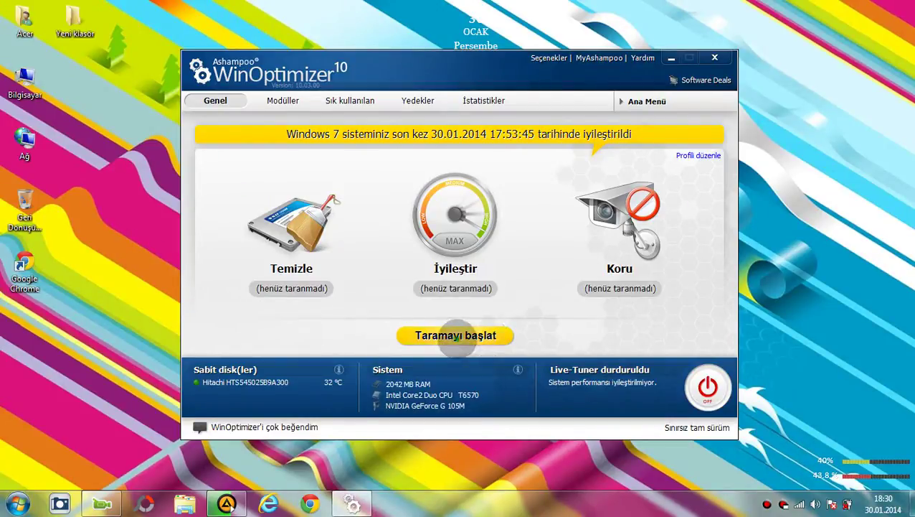
click(456, 338)
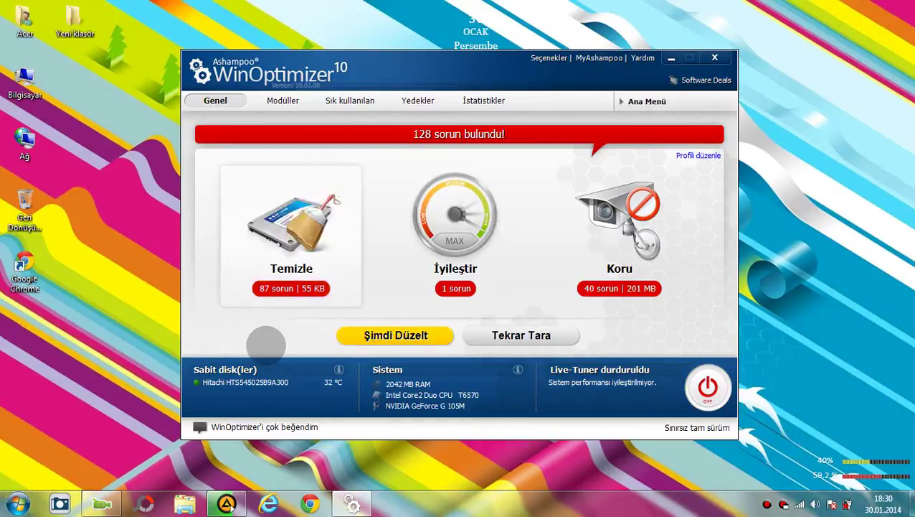
click(380, 336)
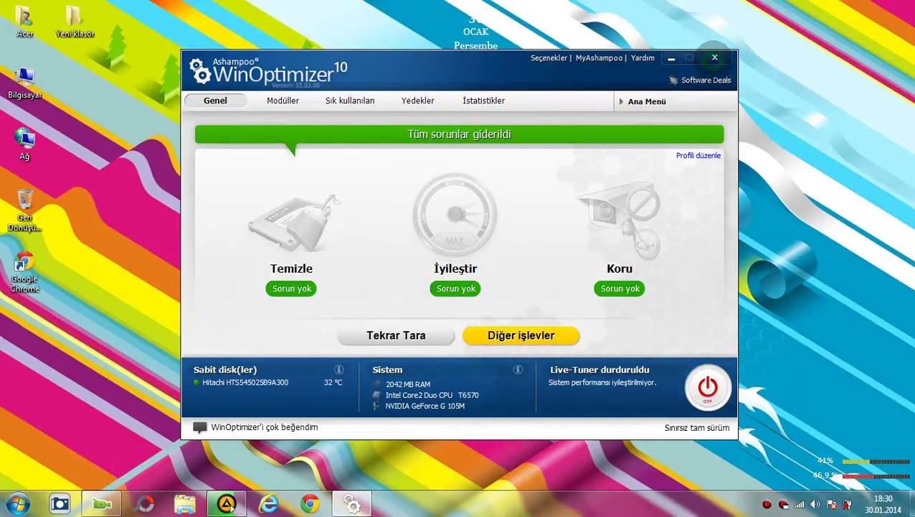
click(714, 58)
Open Glary Utilities and start its Windows registry repair tool (Onarım).
click(18, 503)
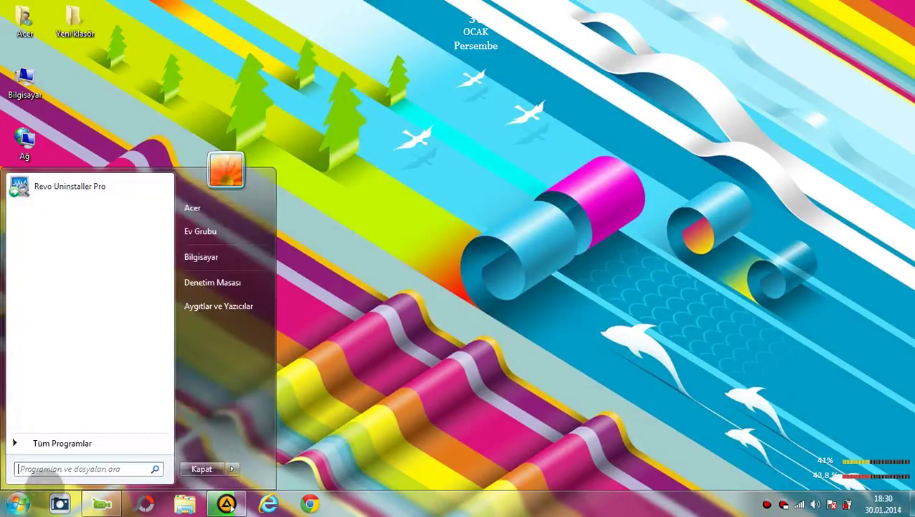
click(54, 443)
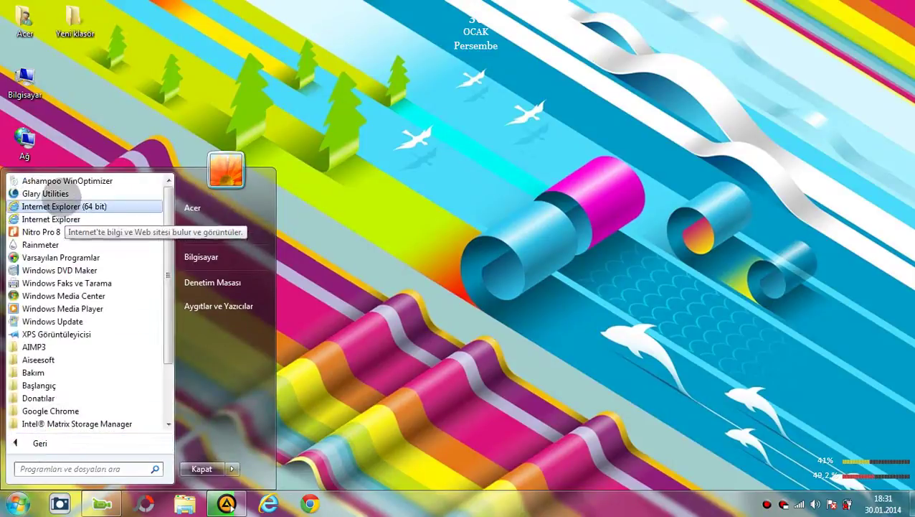
click(54, 194)
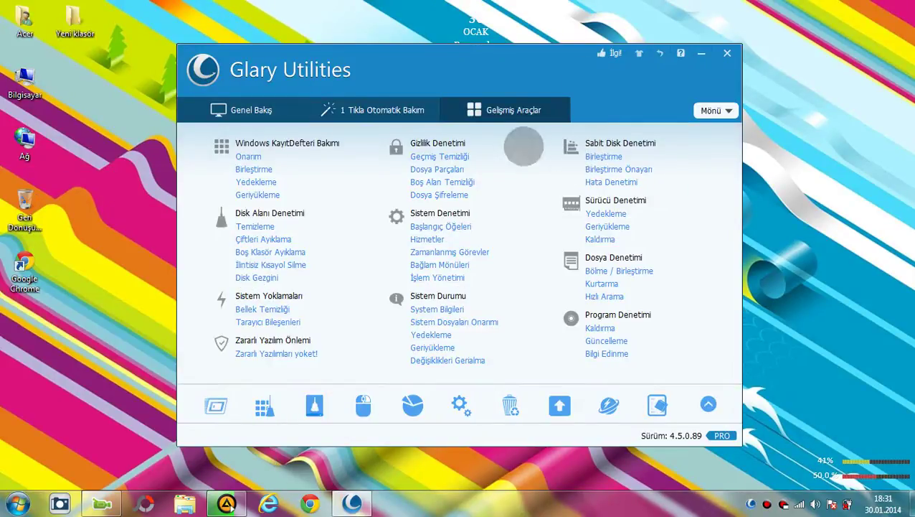
click(248, 156)
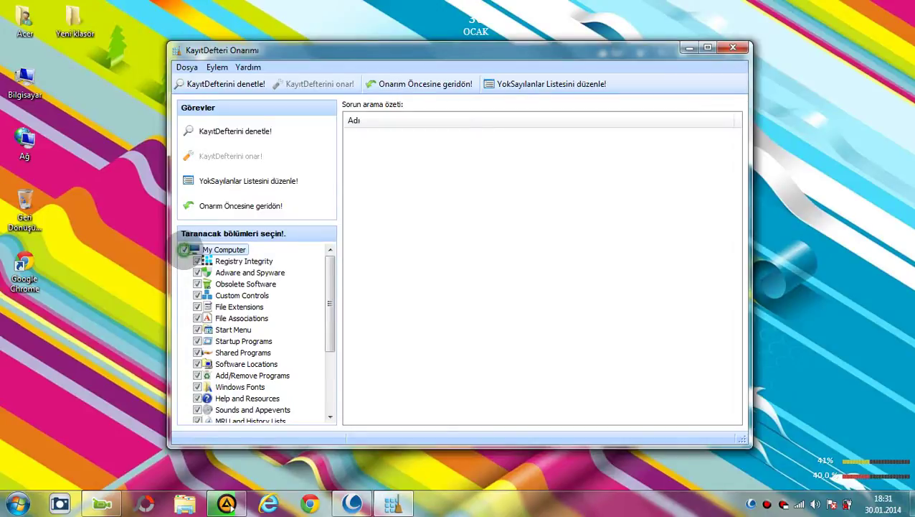
Scan the registry with all sections and Deep Scan included, repair the problems found and close the repair tool.
drag(328, 300, 312, 384)
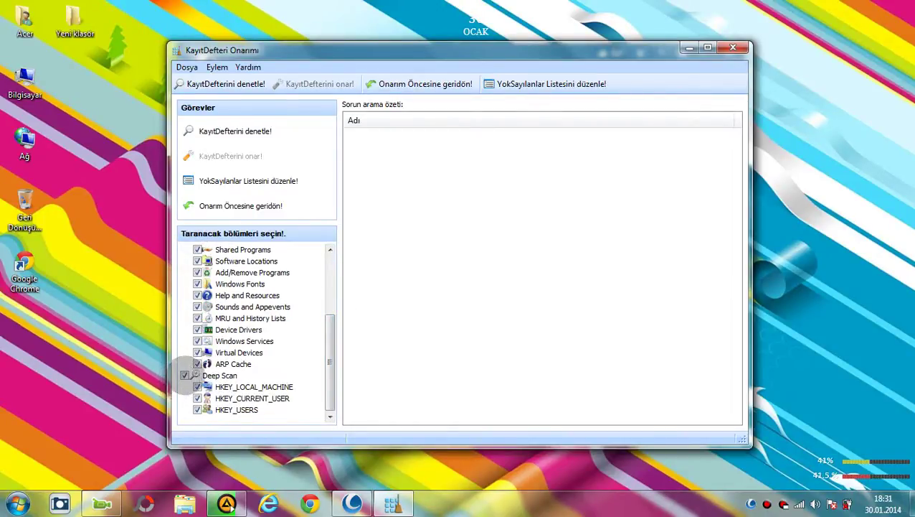
click(185, 376)
click(271, 132)
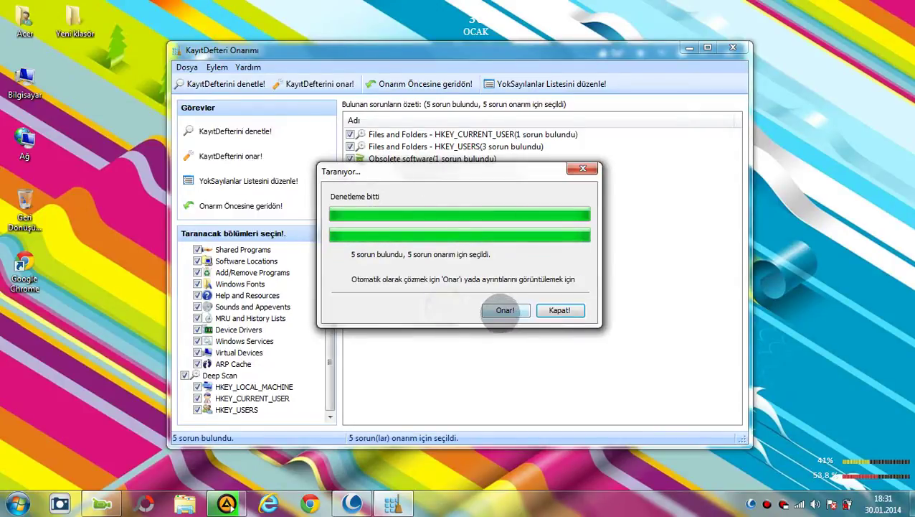
click(504, 310)
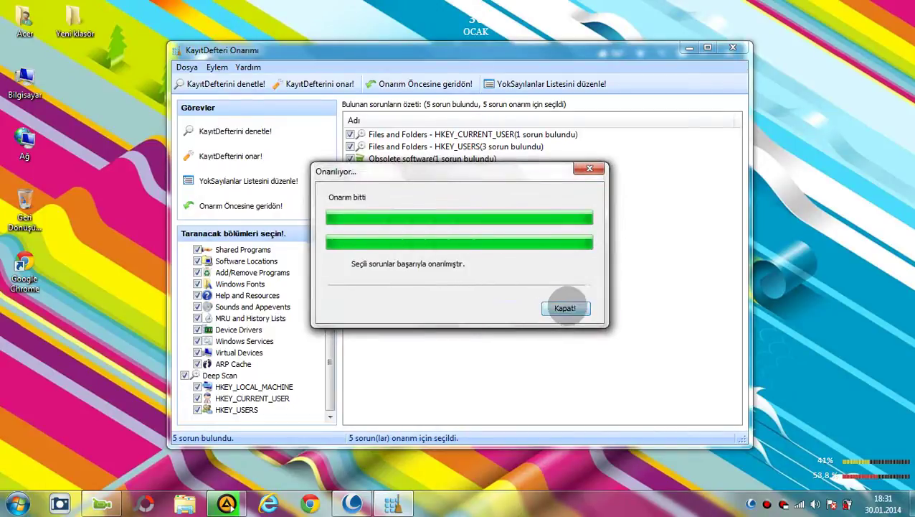
click(564, 308)
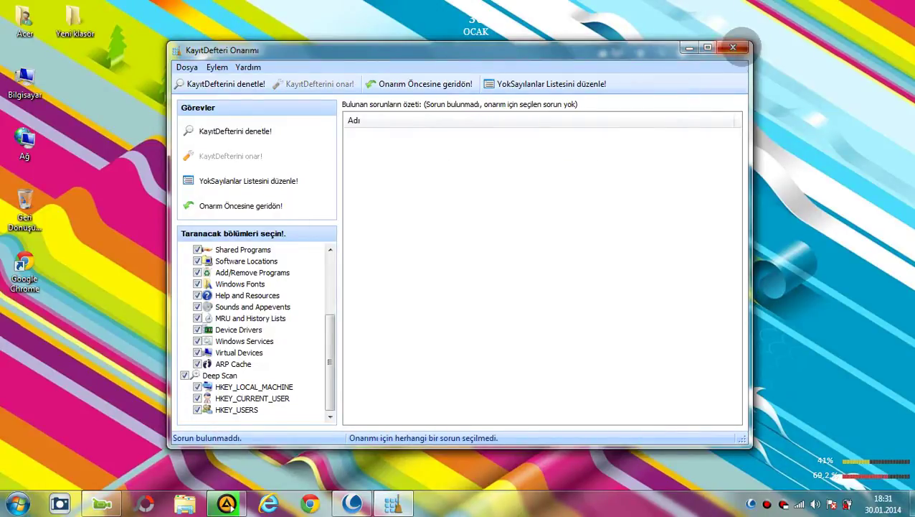
click(732, 47)
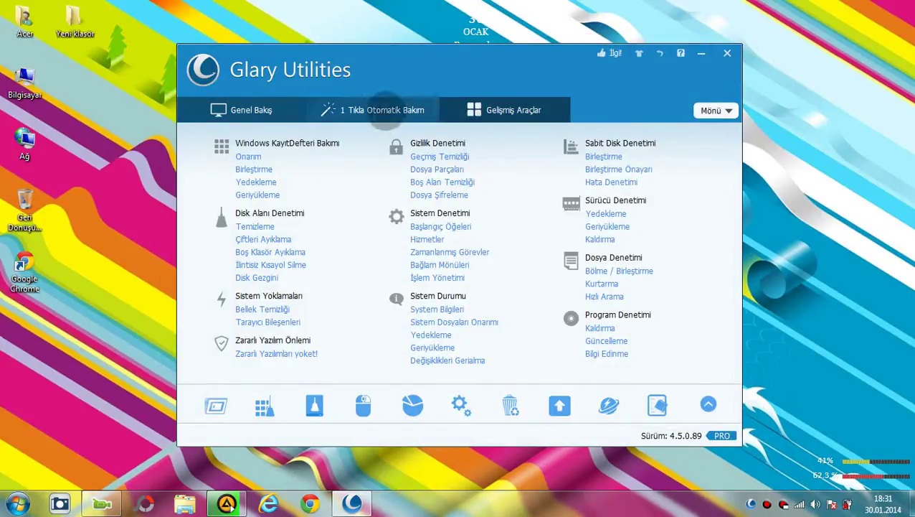
Run the one-click automatic maintenance scan in Glary Utilities and fix the problems it finds.
click(385, 110)
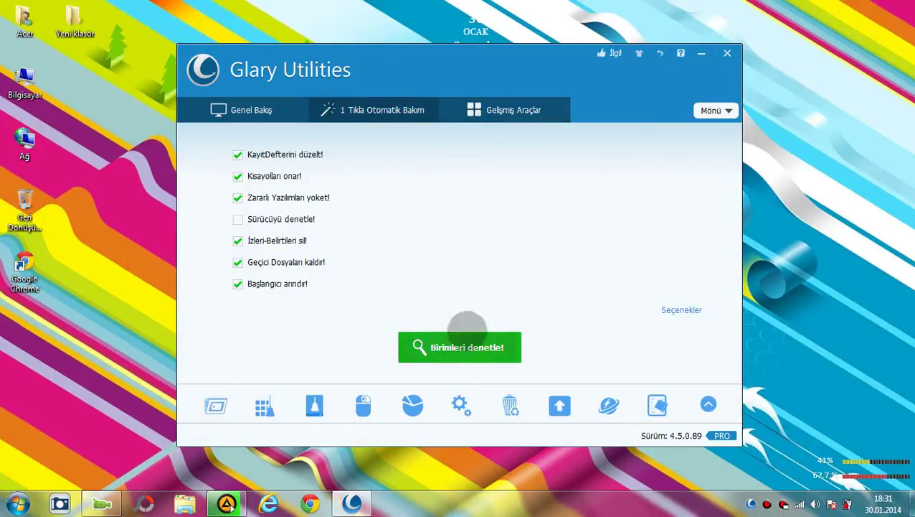
click(461, 347)
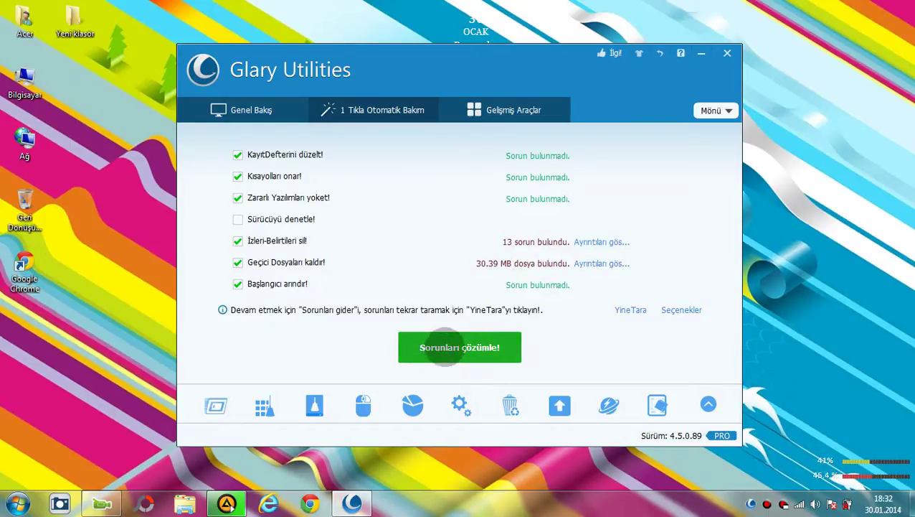
click(445, 347)
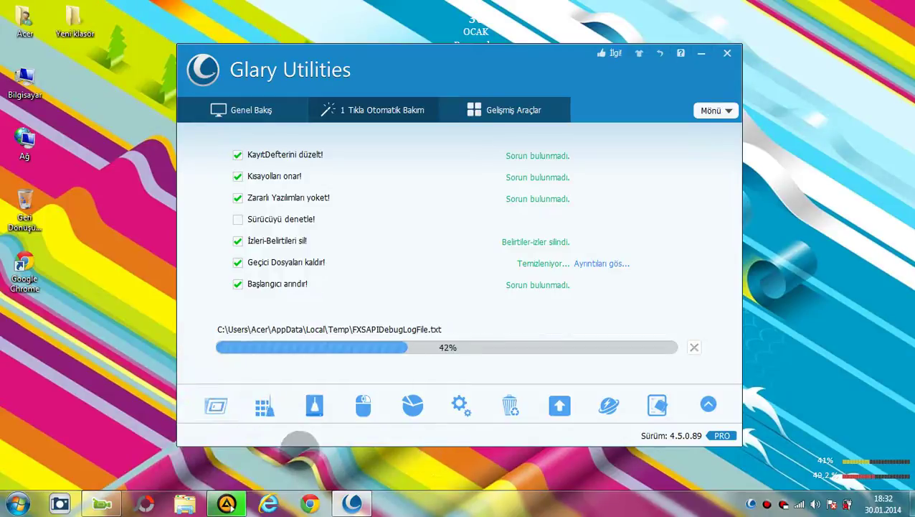
mouse_move(227, 502)
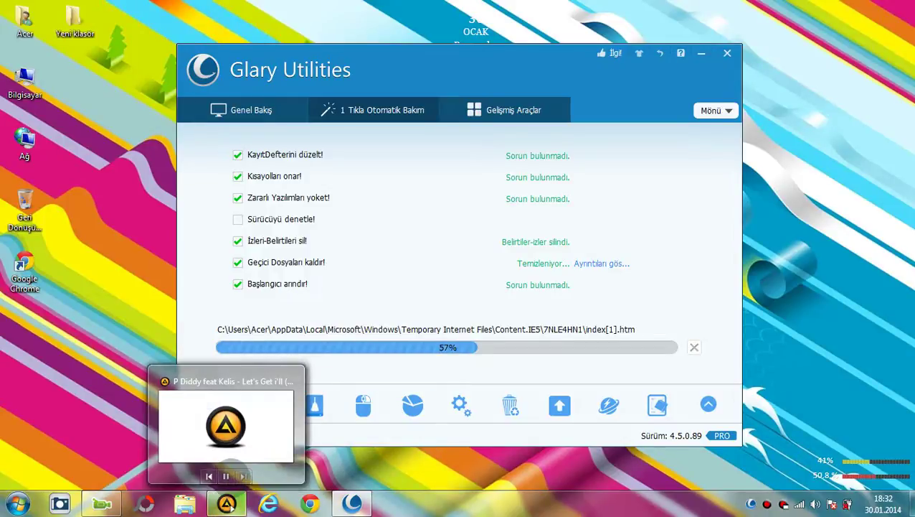